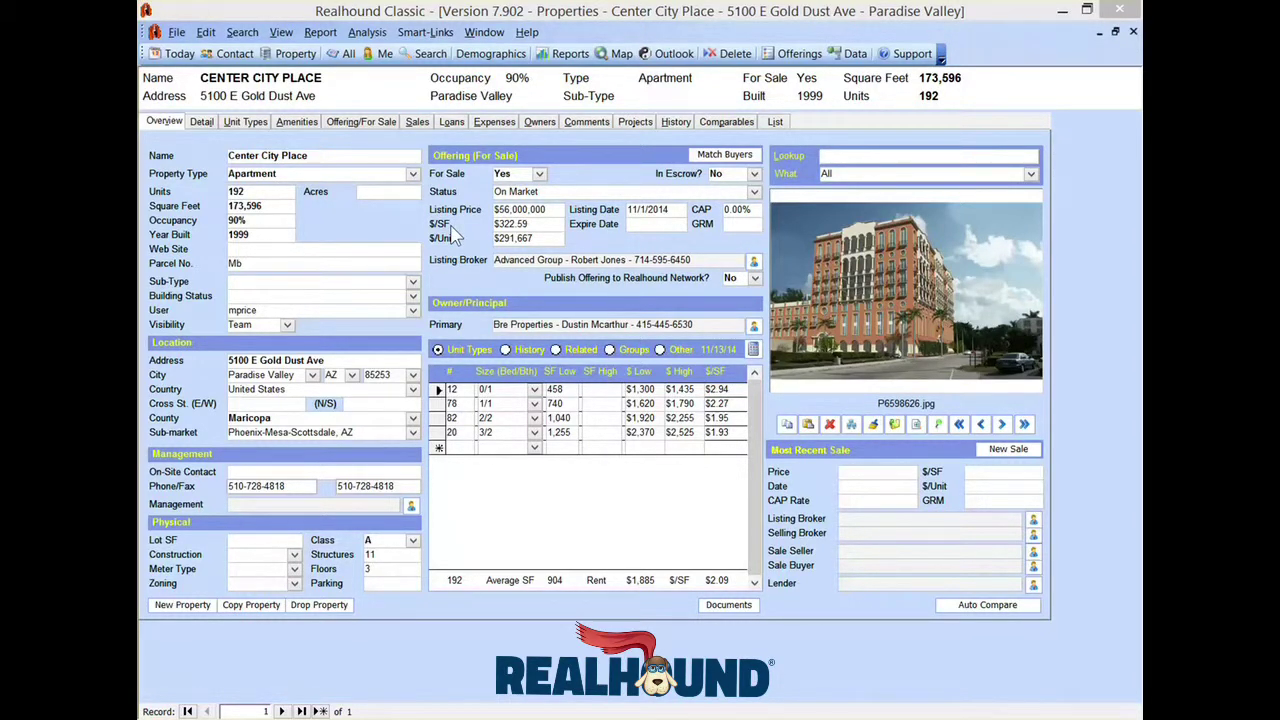
- Change the 2/2 unit type's low rent from $1,920 to $2,010, bringing average rent to $1,911
left_click(355, 251)
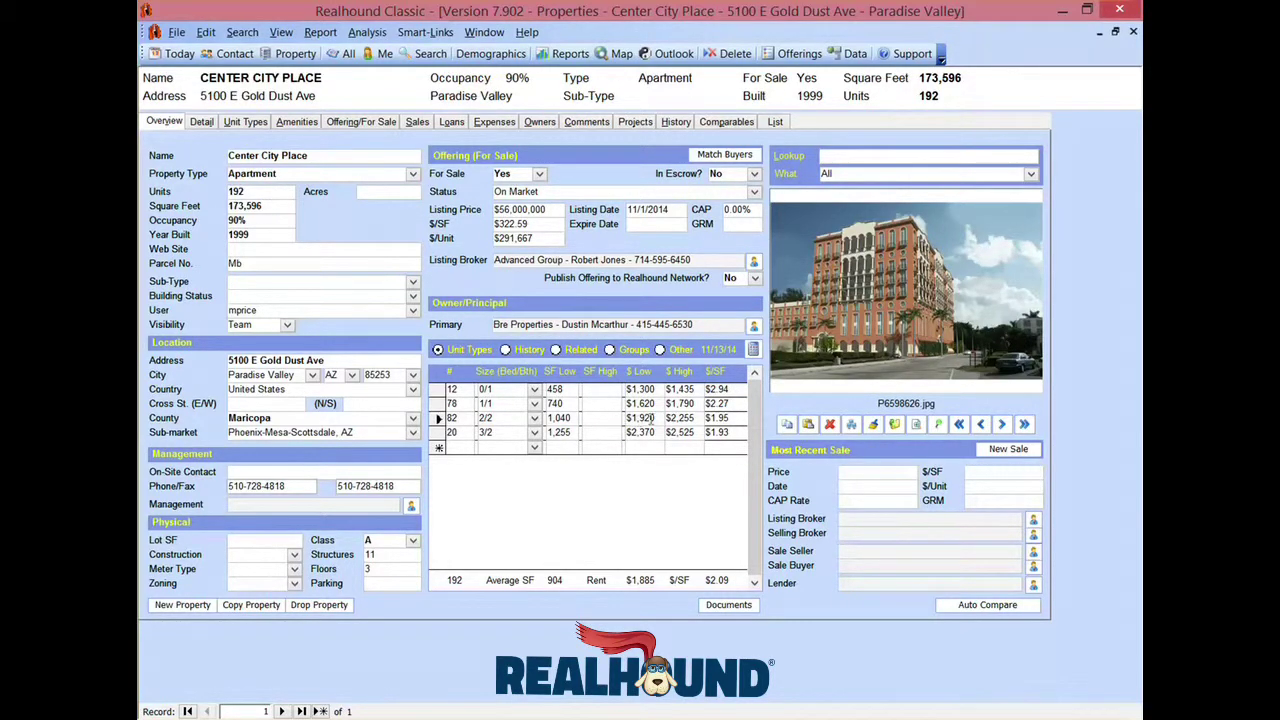
left_click_drag(655, 418, 617, 417)
type("2010")
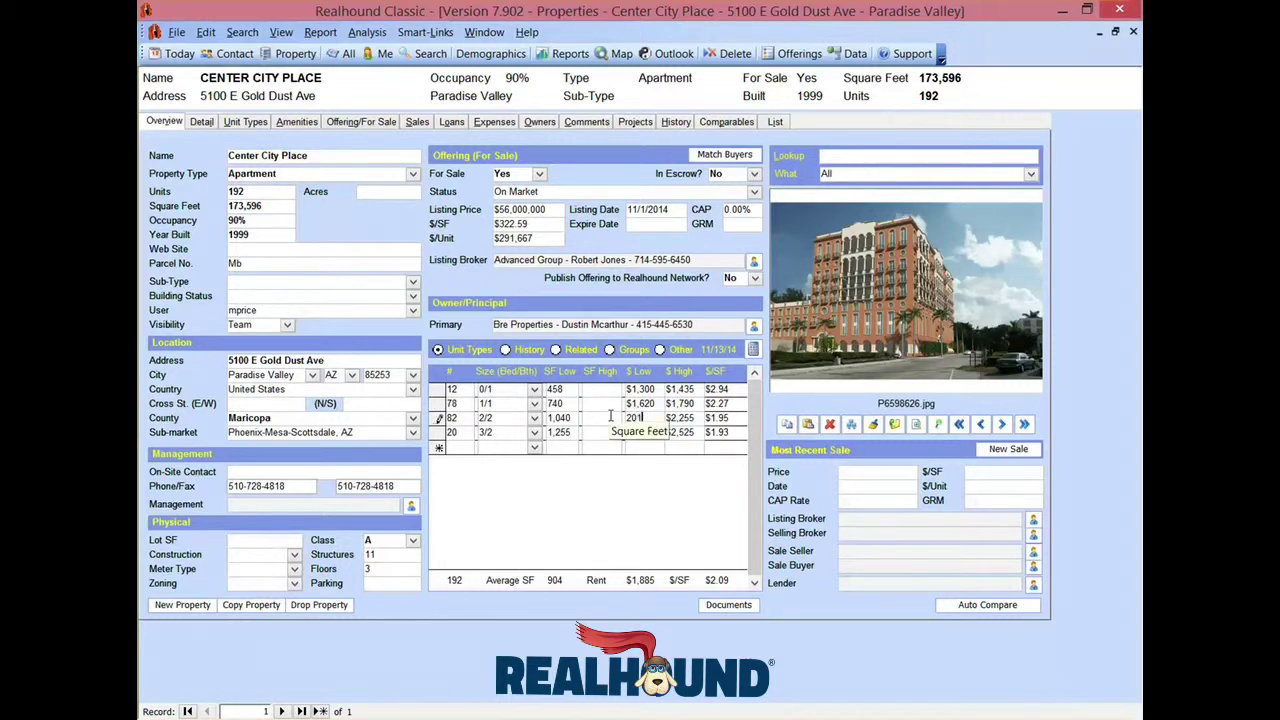
key("Tab")
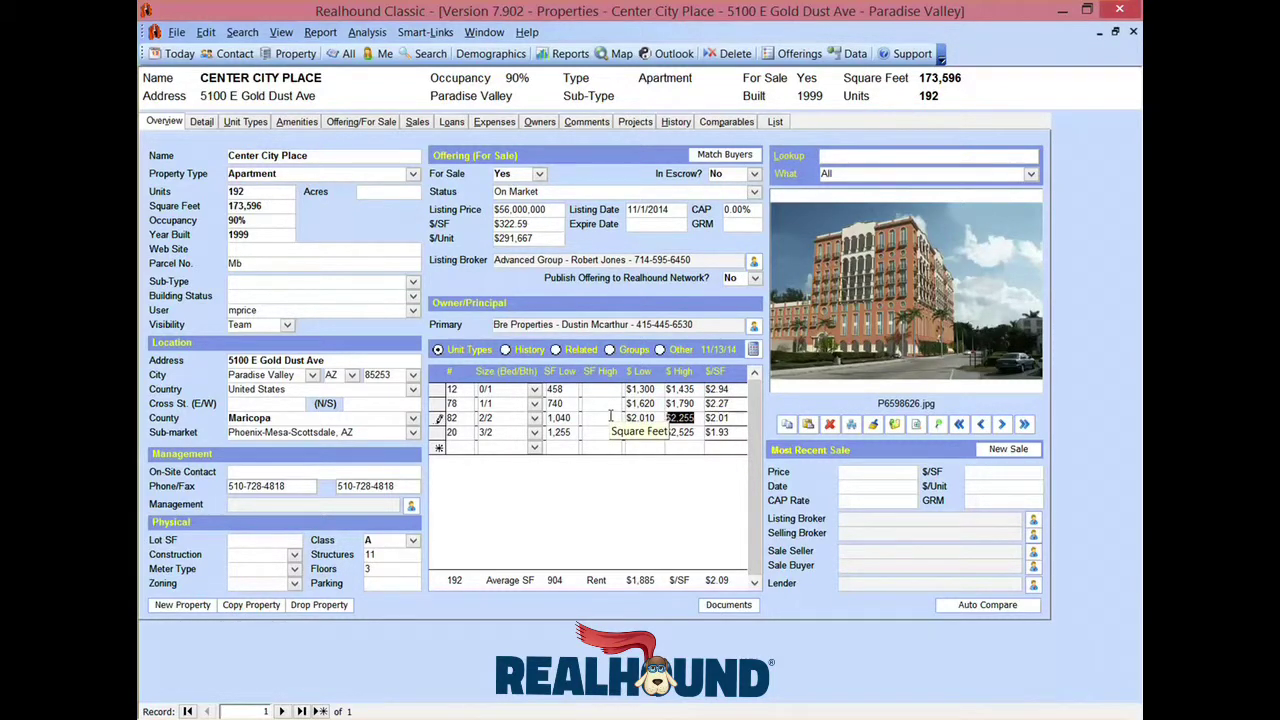
left_click(697, 450)
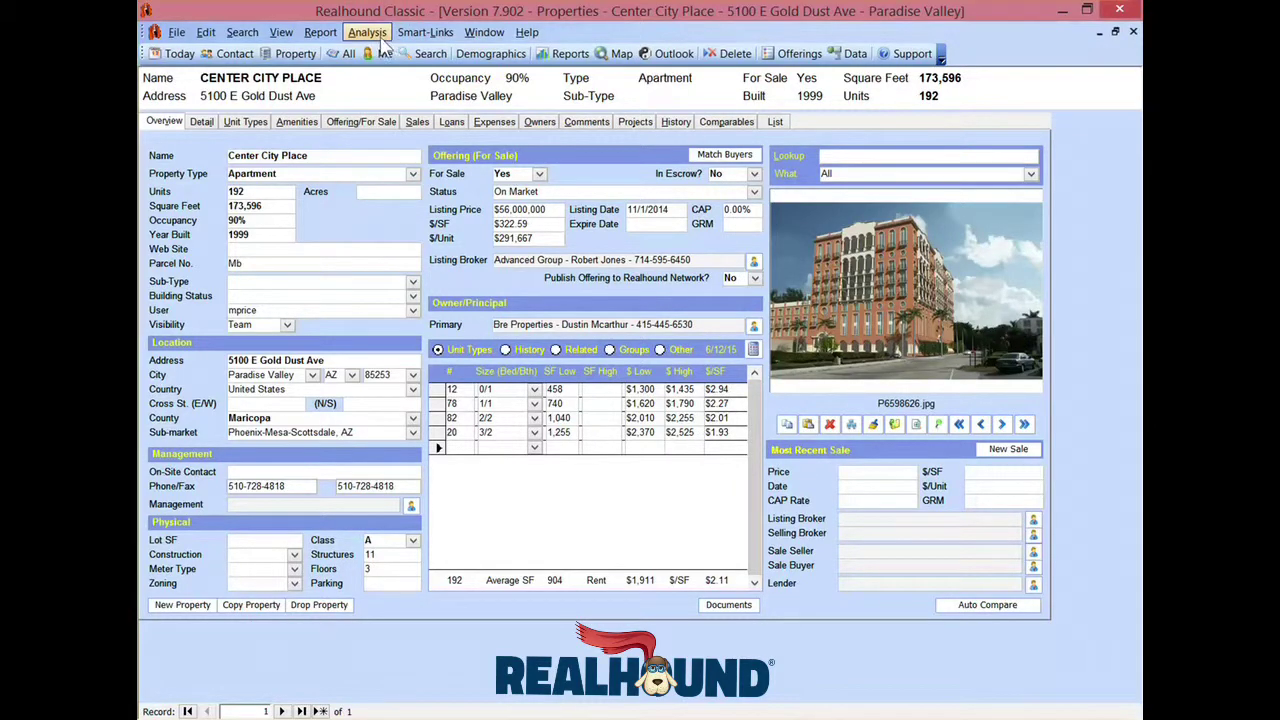
- Start a new Underwriting analysis for Center City Place and view its Value Grid by cap rate
left_click(381, 36)
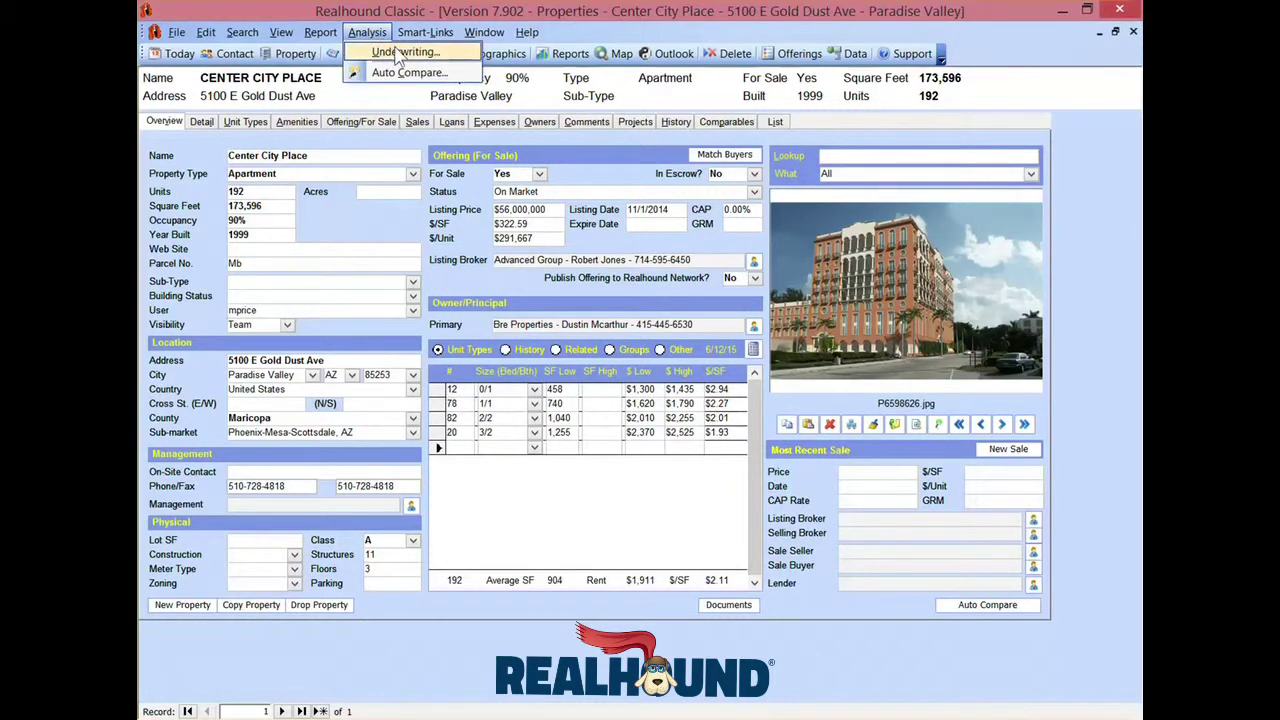
left_click(400, 53)
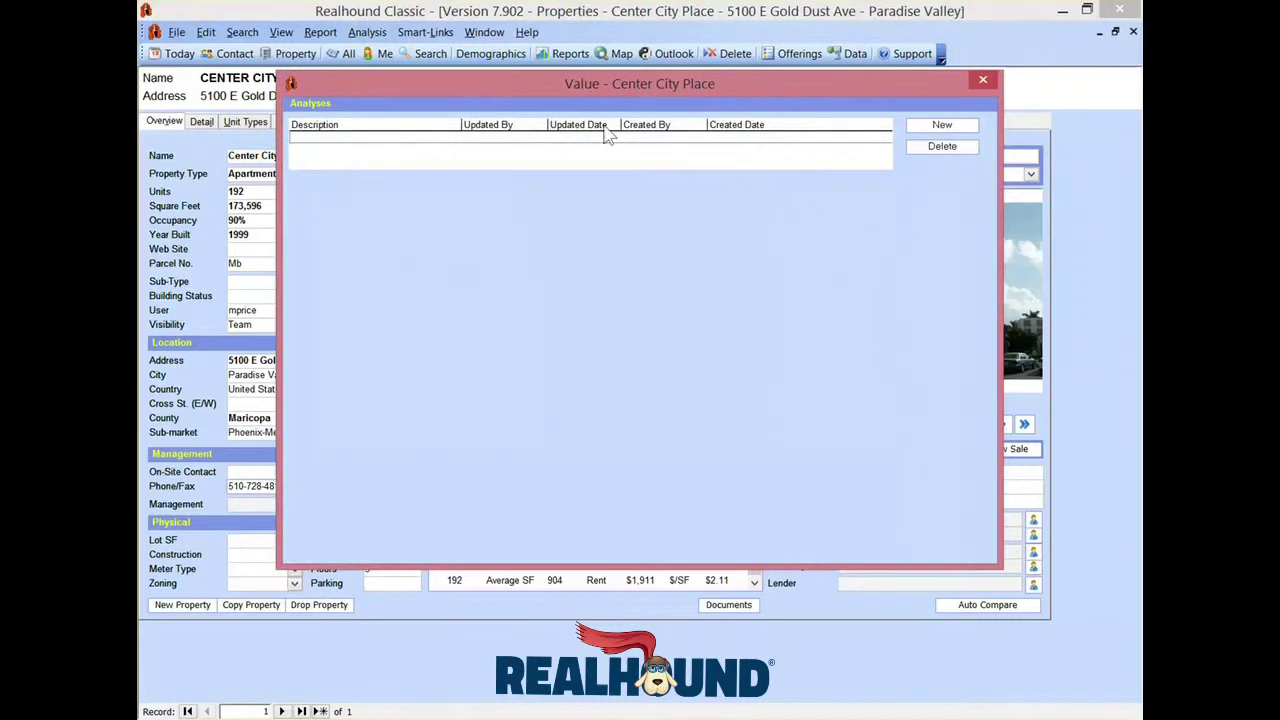
left_click(937, 128)
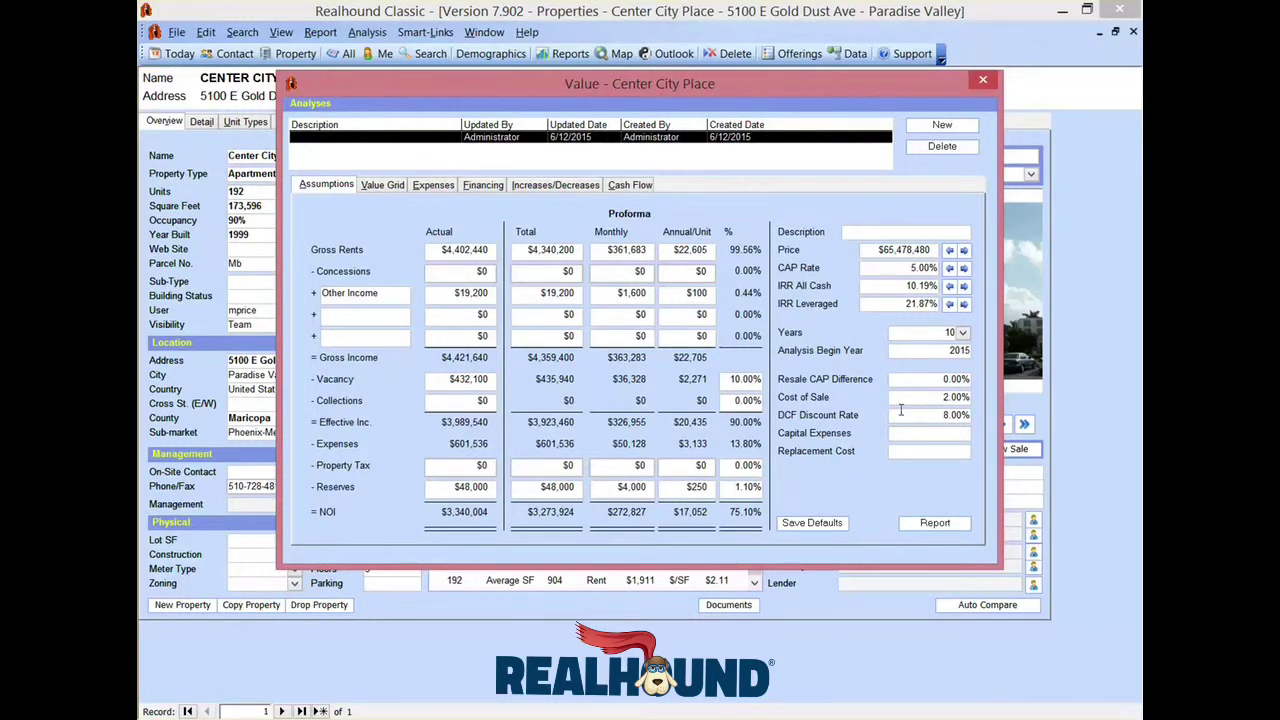
left_click(392, 190)
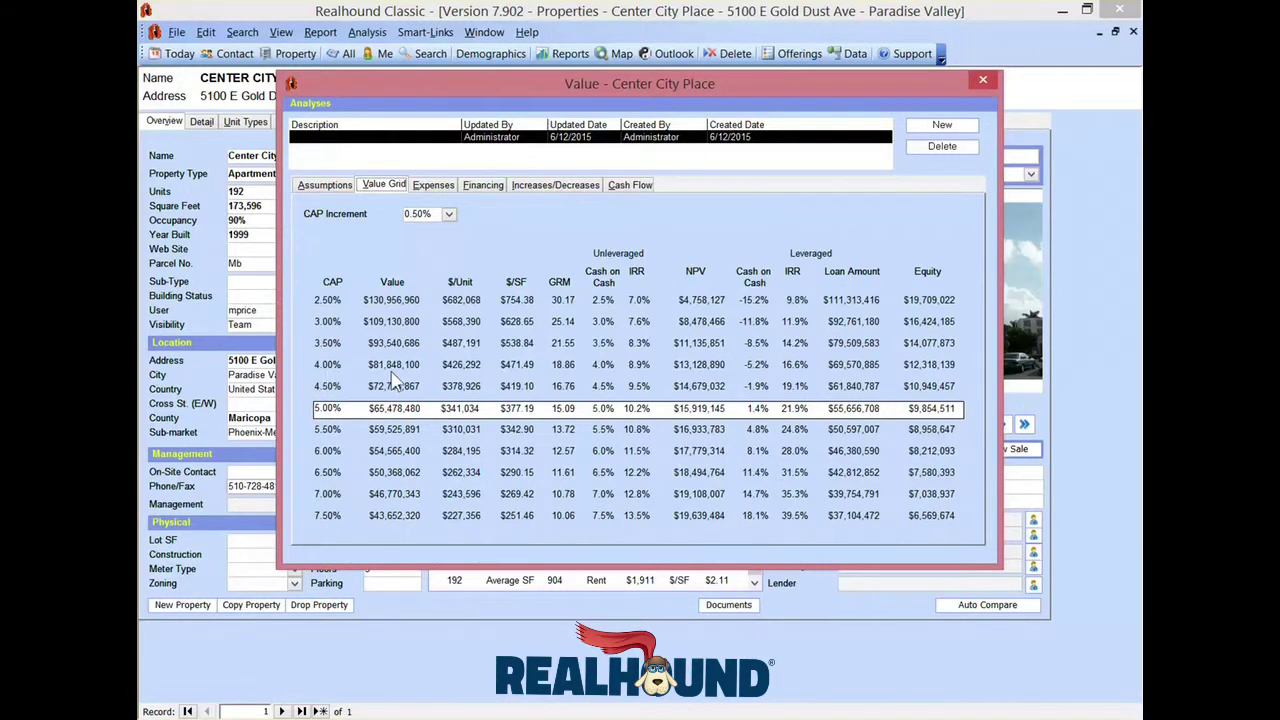
- Look over the Expenses and Financing tabs, ending on the Increases/Decreases growth rates for 2016–2025
left_click(434, 187)
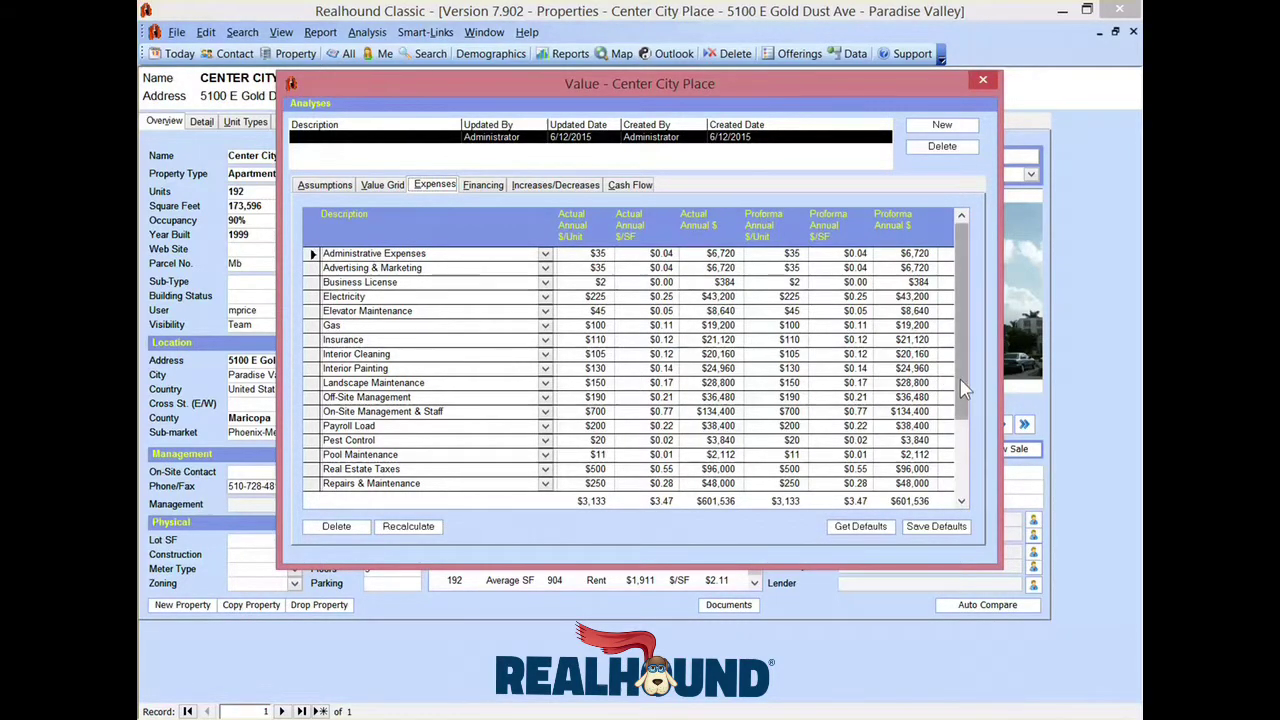
left_click_drag(961, 360, 961, 398)
left_click(482, 186)
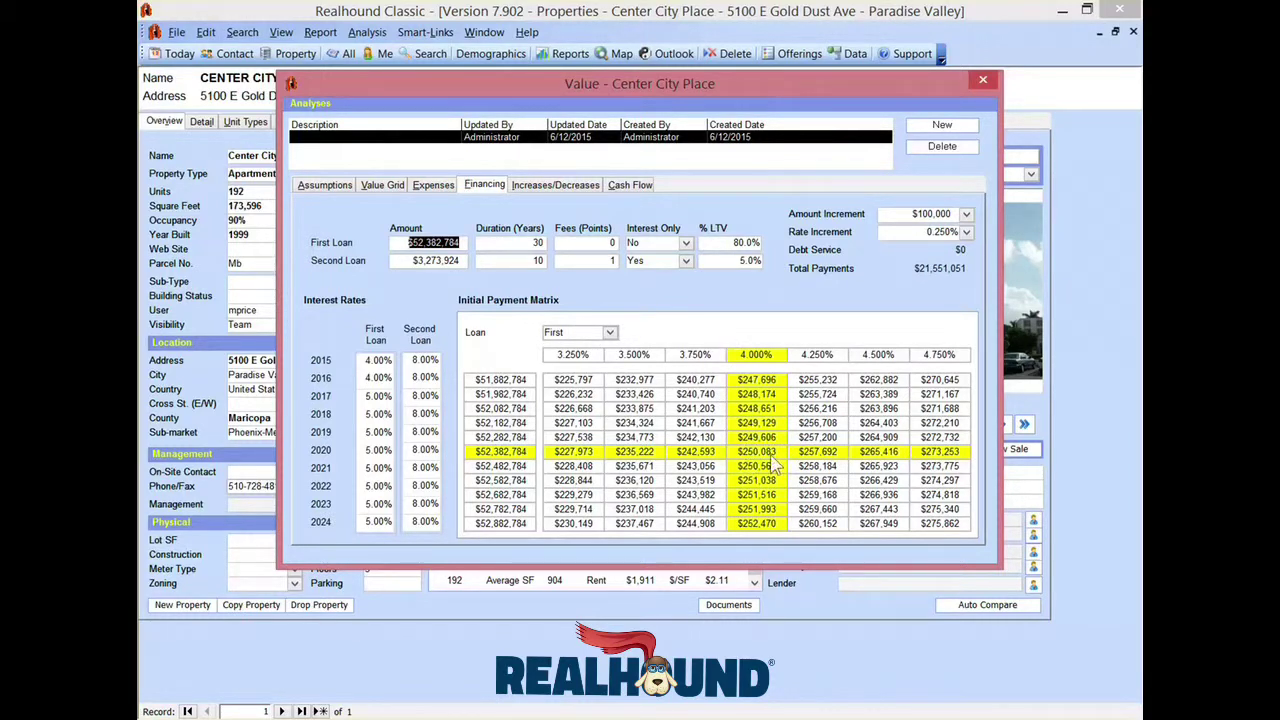
left_click(575, 187)
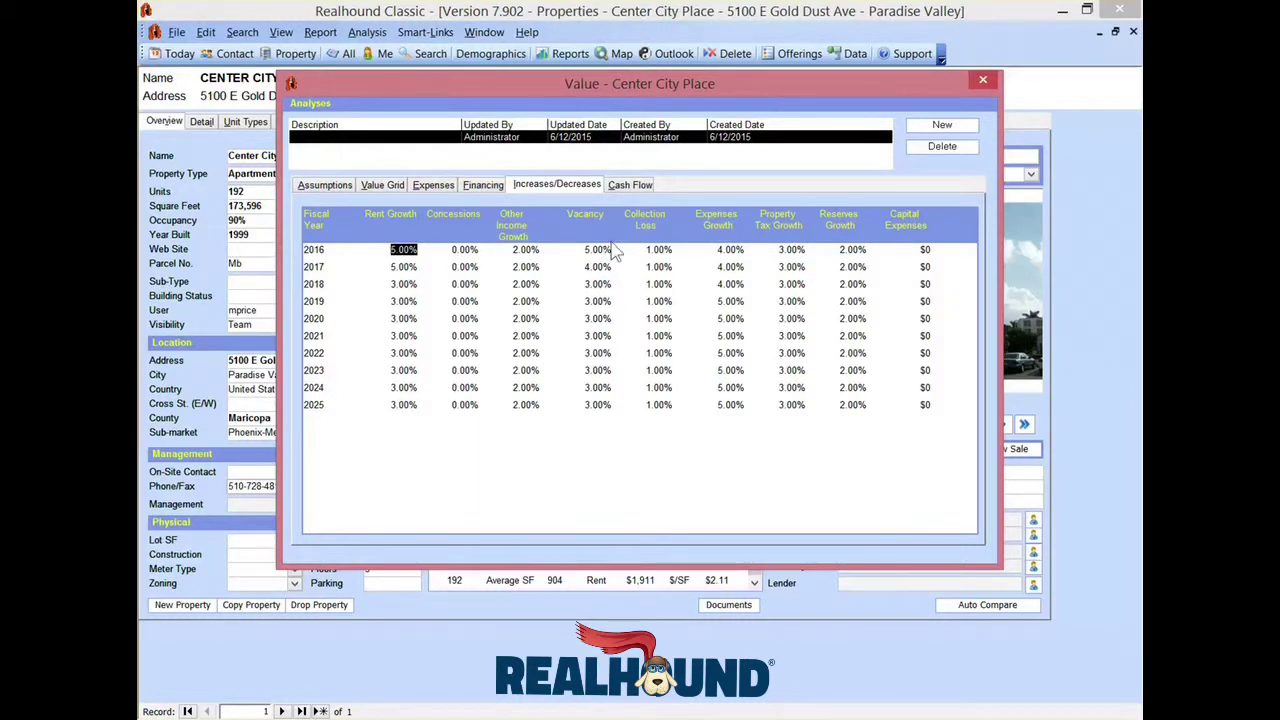
- Enter a $500,000 capital expense for 2018 and $0 for 2019
left_click(927, 285)
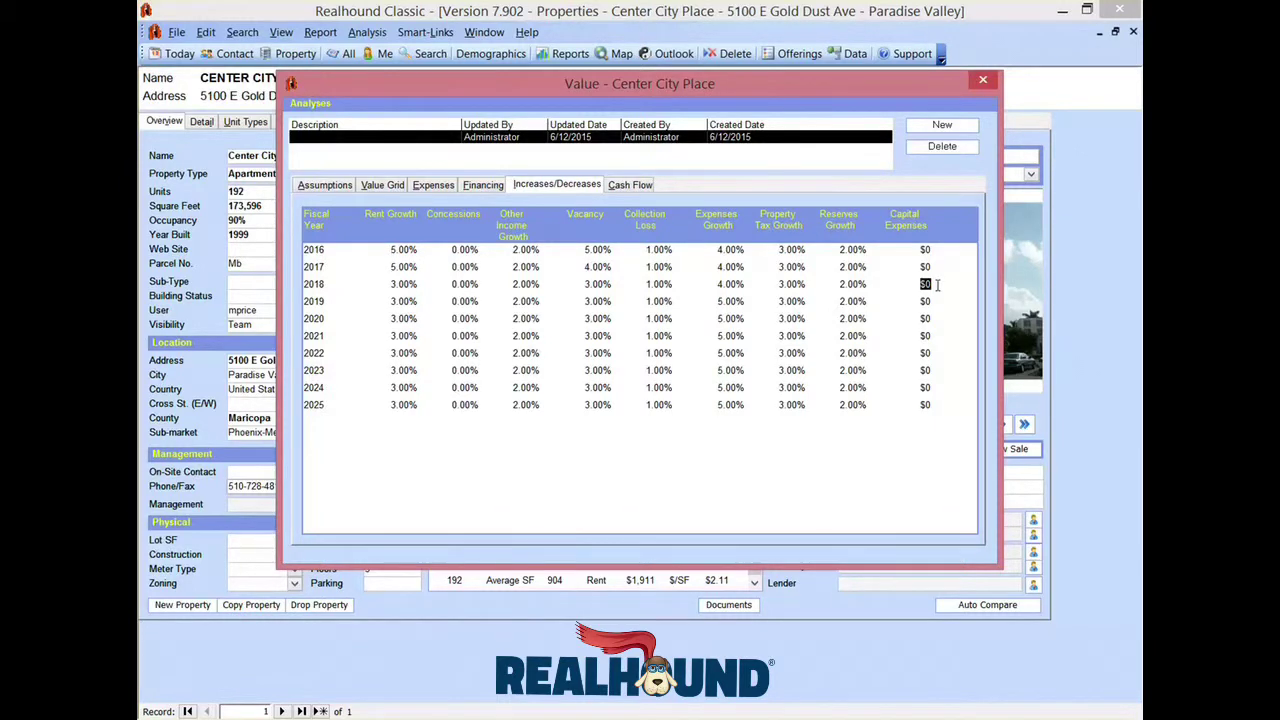
type("500000")
key("Return")
left_click(893, 302)
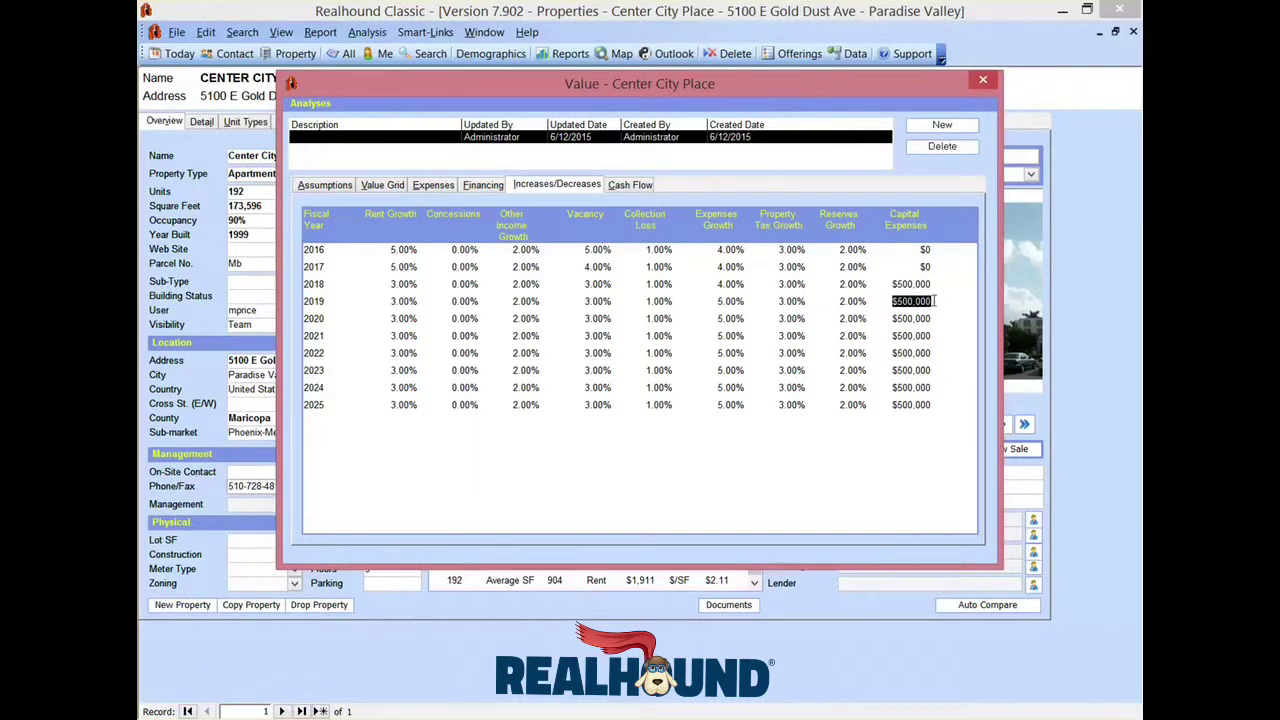
type("0")
key("Return")
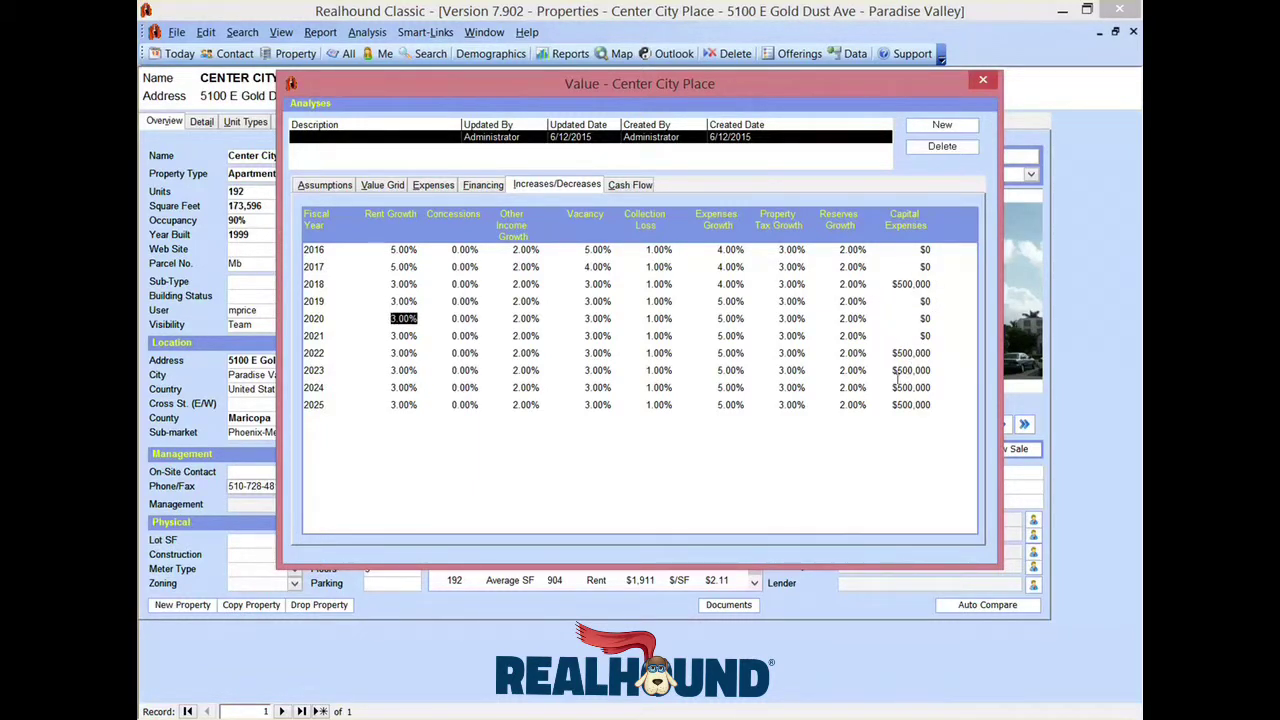
- Review the yearly cash flow projection, then go back to the Proforma assumptions
left_click(633, 186)
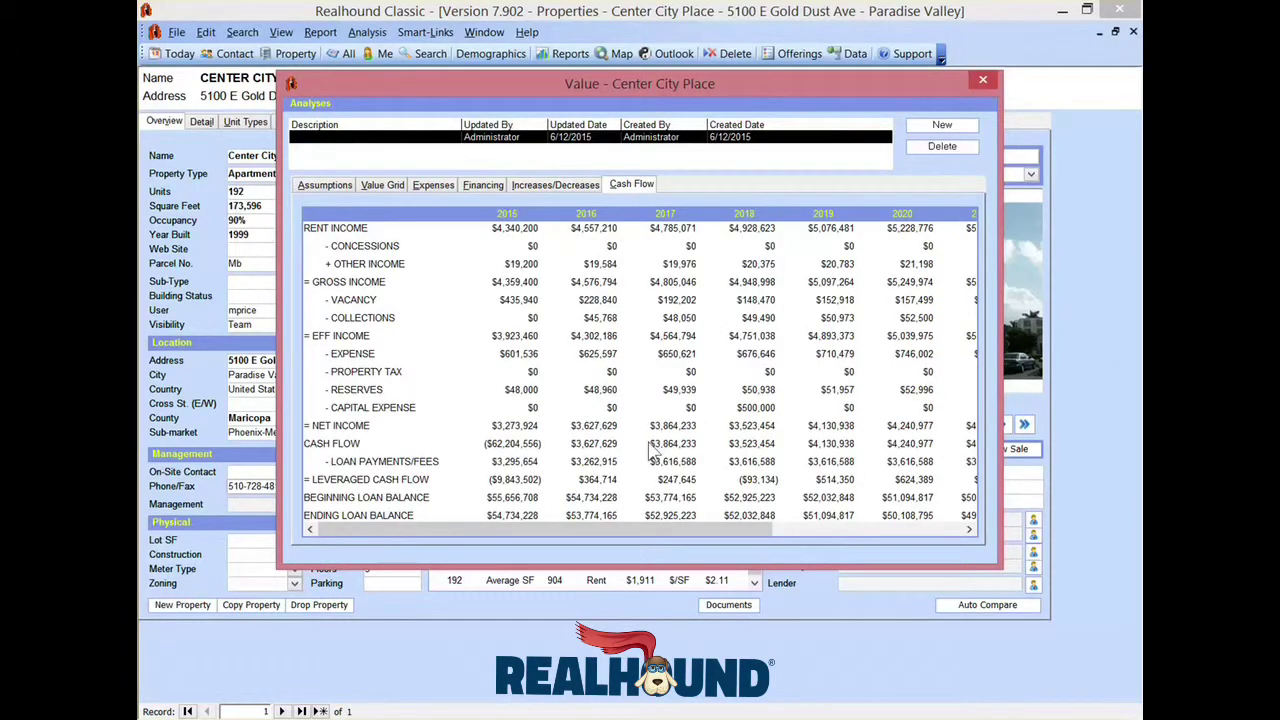
mouse_move(640, 538)
left_mouse_down()
mouse_move(830, 540)
mouse_move(640, 538)
left_mouse_up()
left_click(320, 190)
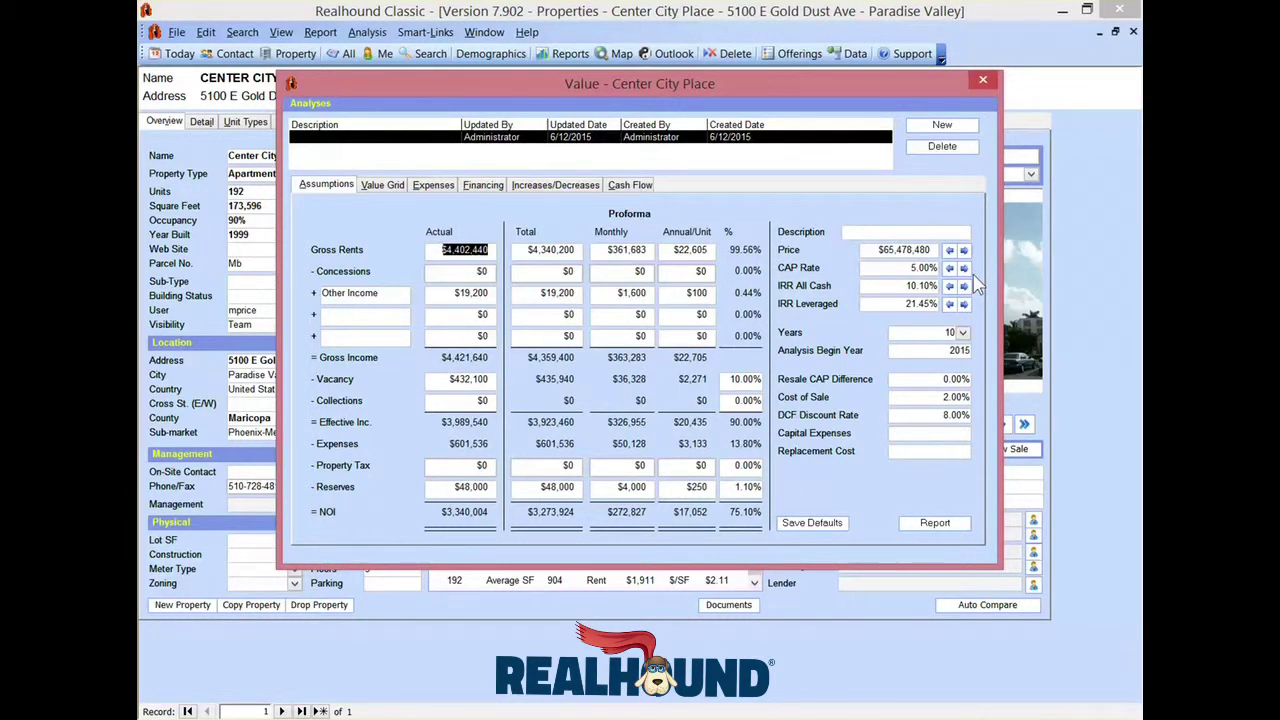
- Target a 20% leveraged IRR, solving the price to $69,186,401 at a 4.73% cap rate
left_click(893, 303)
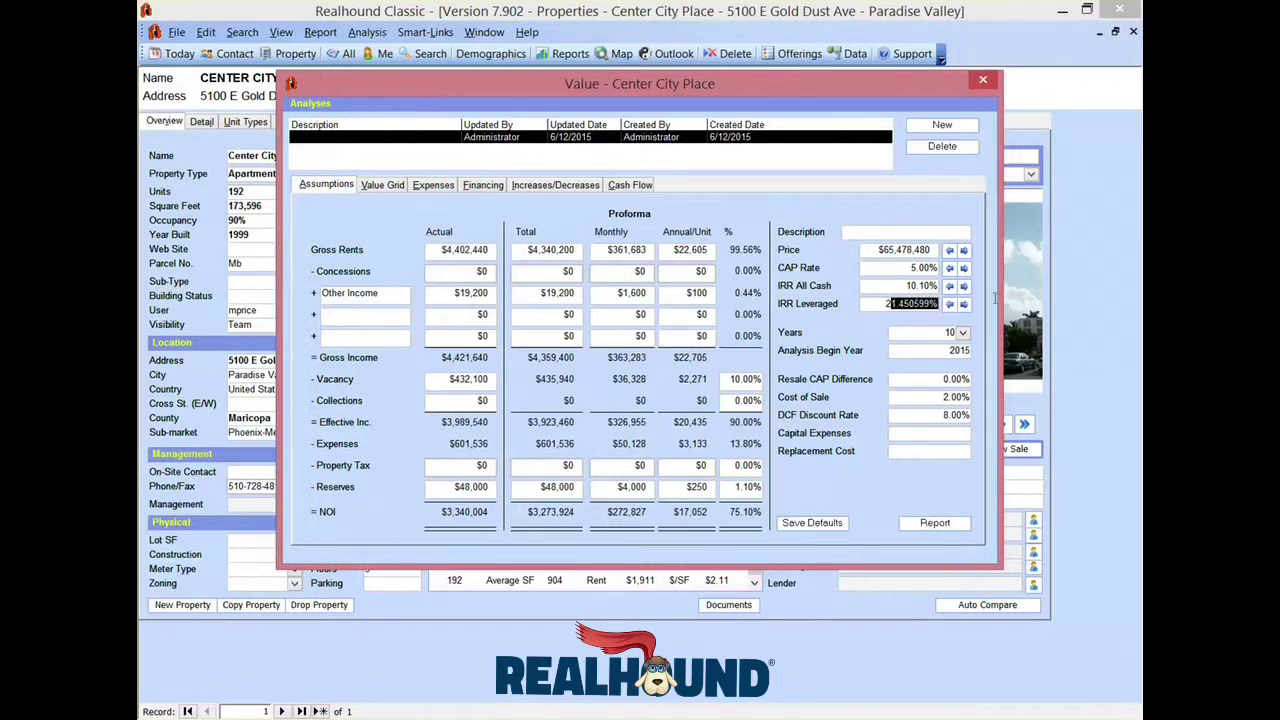
left_click_drag(872, 305, 946, 305)
type("20")
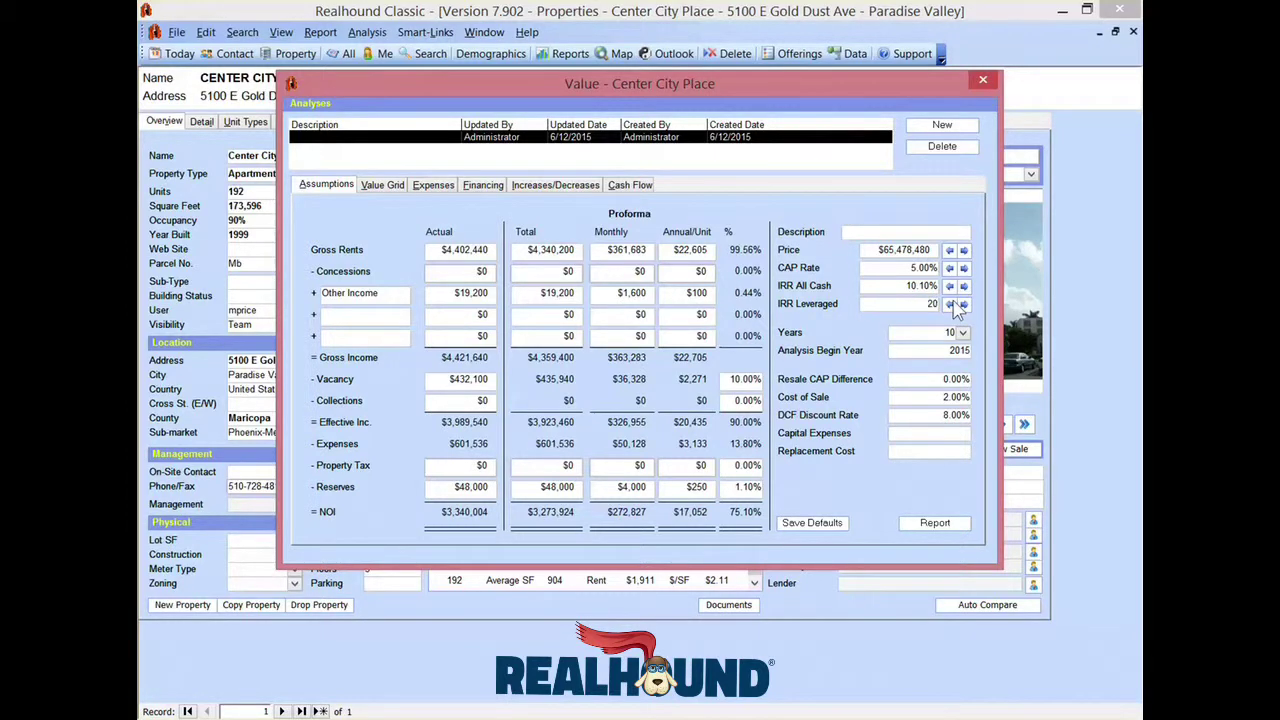
left_click(950, 304)
left_click(556, 188)
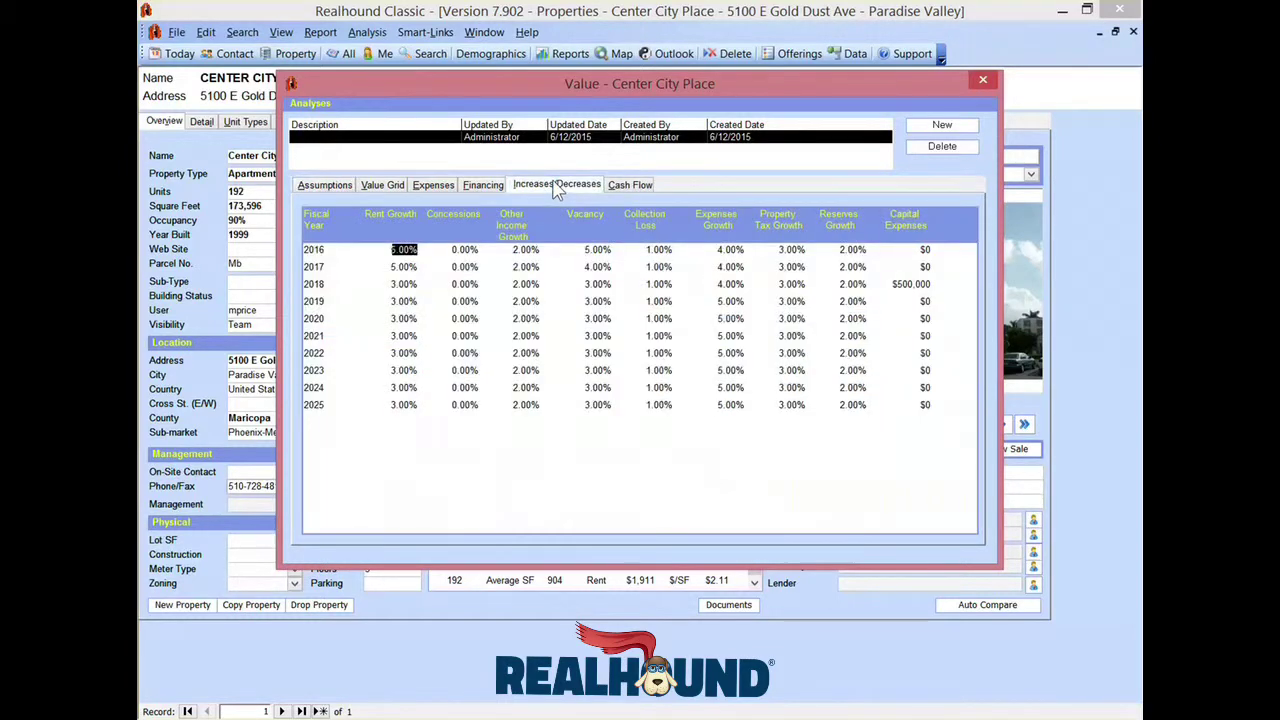
- Set rent growth to 7% for 2016–2017 and 5% from 2018, raising leveraged IRR to 26.42%
type("7")
left_click(455, 250)
left_click(395, 285)
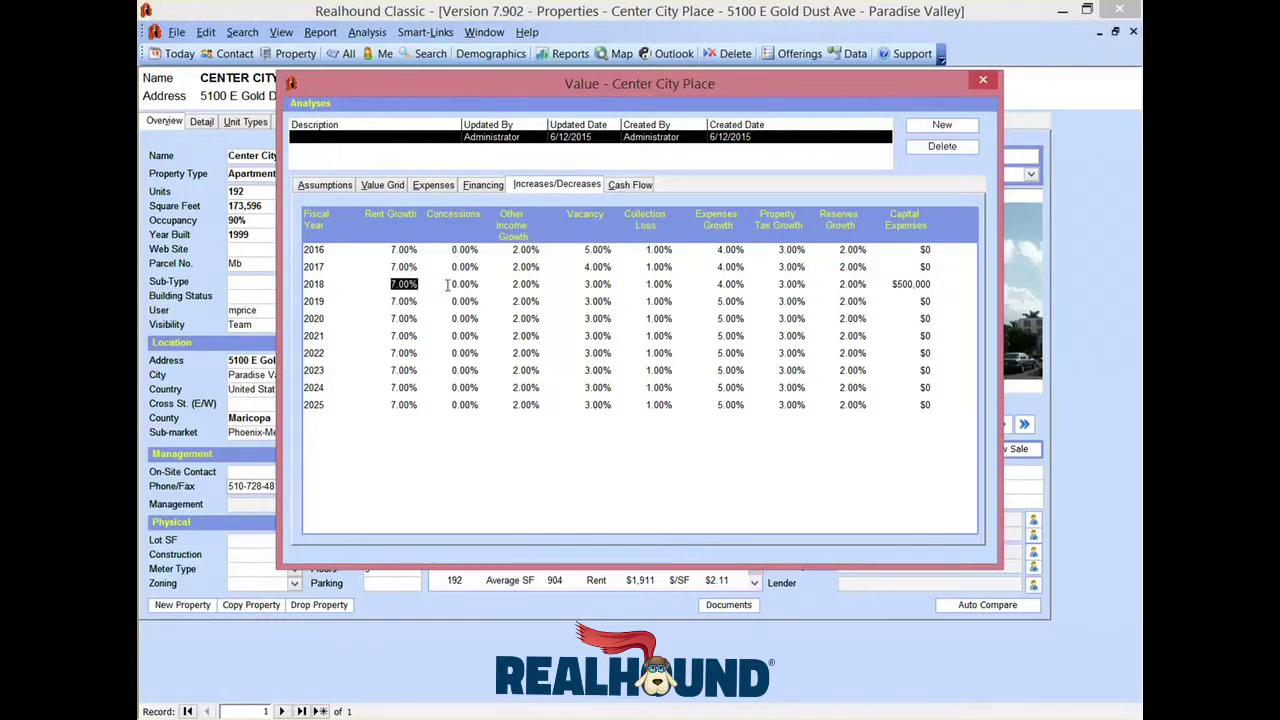
type("5")
left_click(447, 285)
left_click(335, 188)
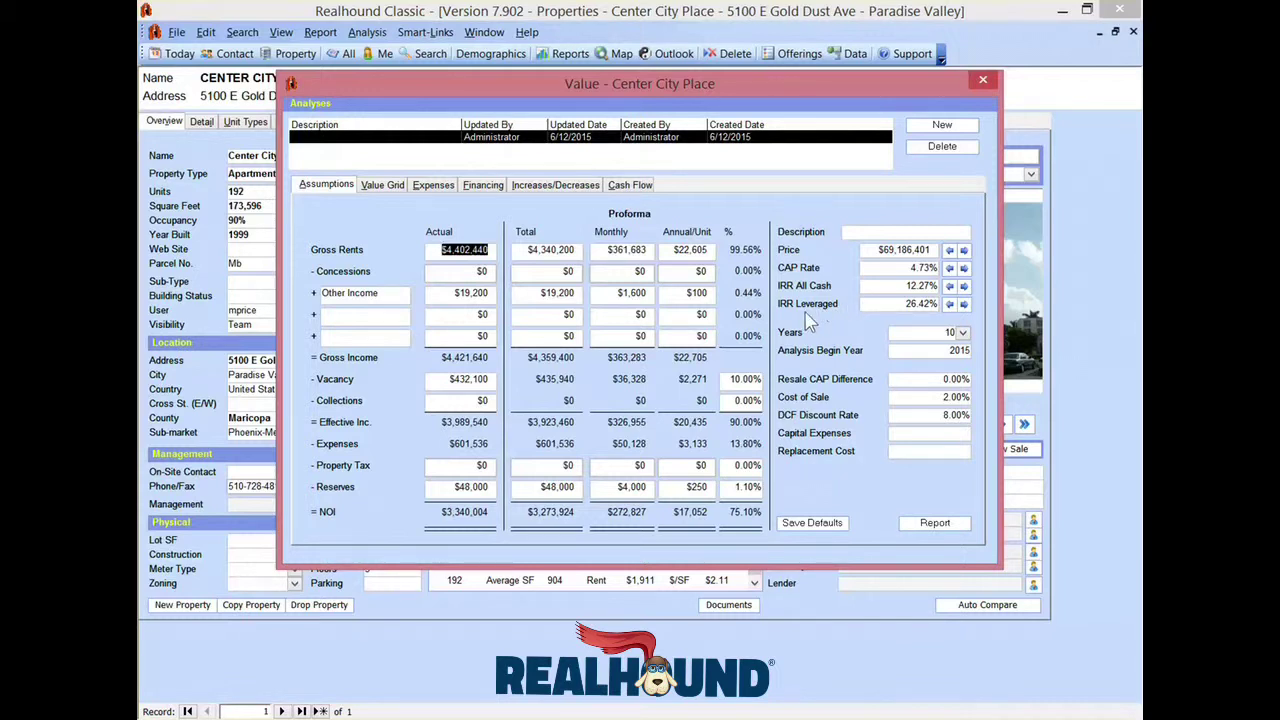
- Re-enter a 20% leveraged IRR, pushing the price to $95,910,645 at a 3.41% cap rate
left_click(905, 304)
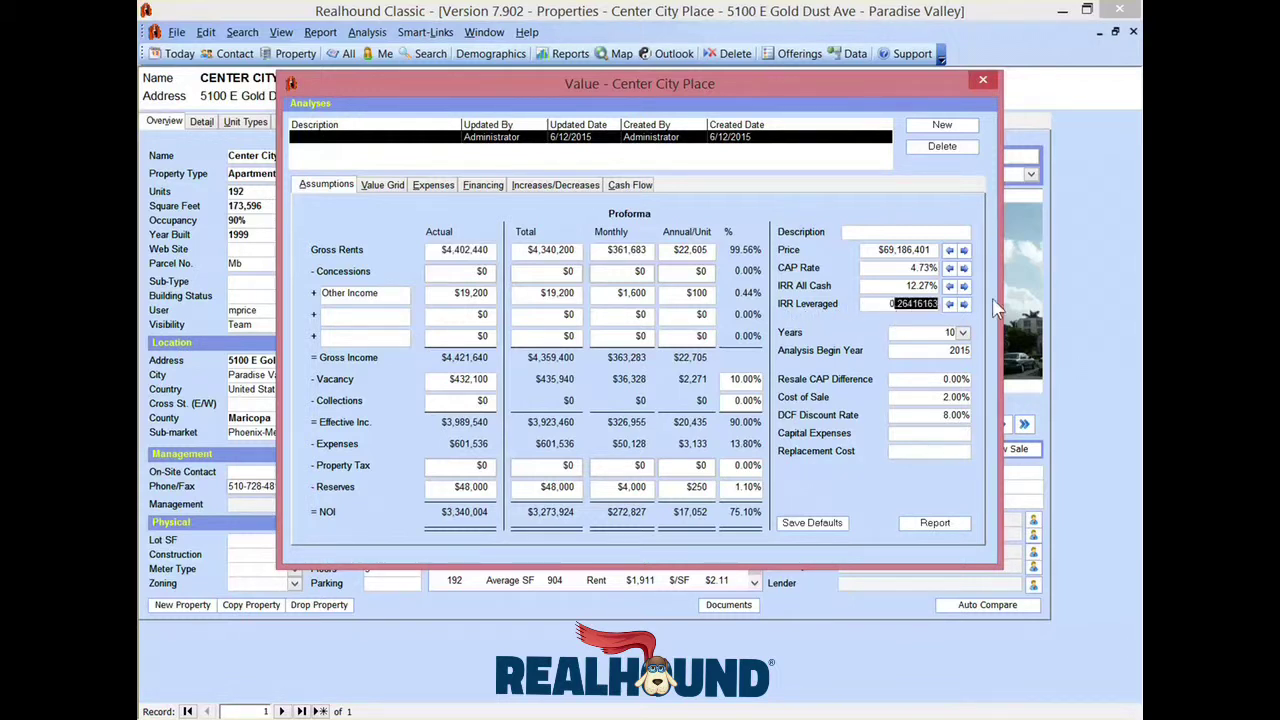
type("20")
key("Tab")
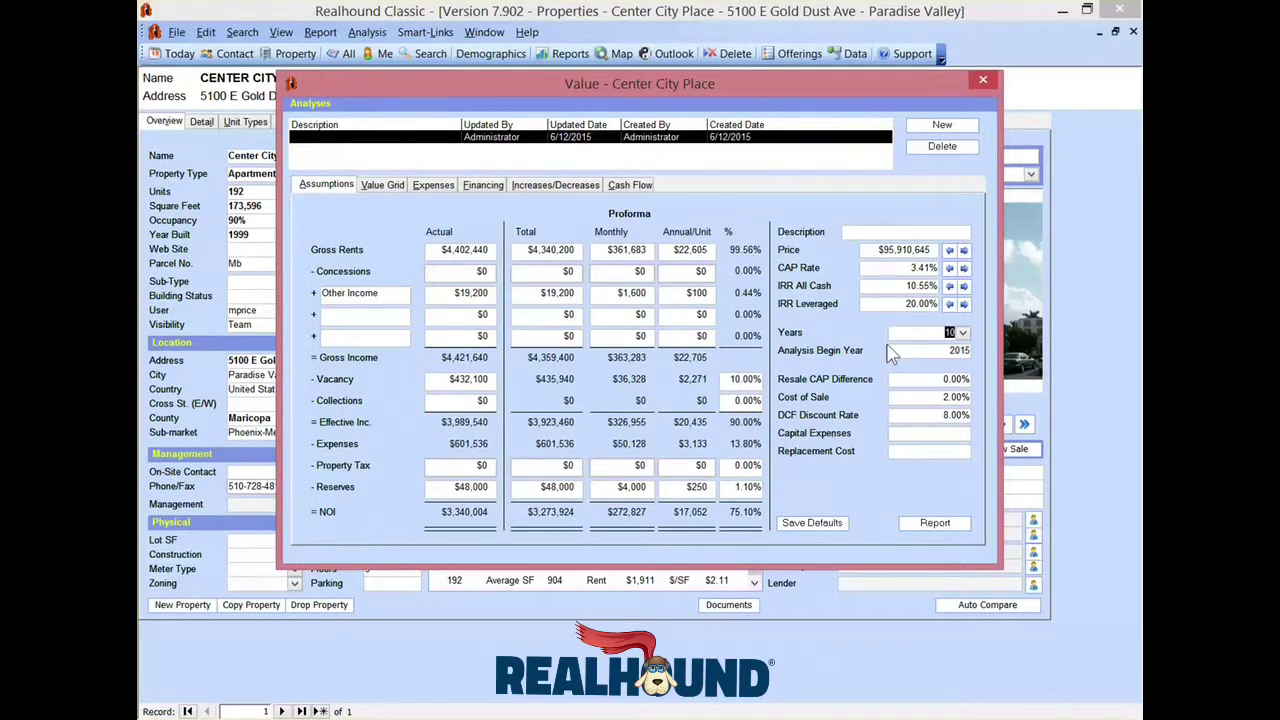
- Check financing and expenses, then view the Value Grid showing the 3.41% cap row at $95,910,645
left_click(494, 186)
left_click(437, 190)
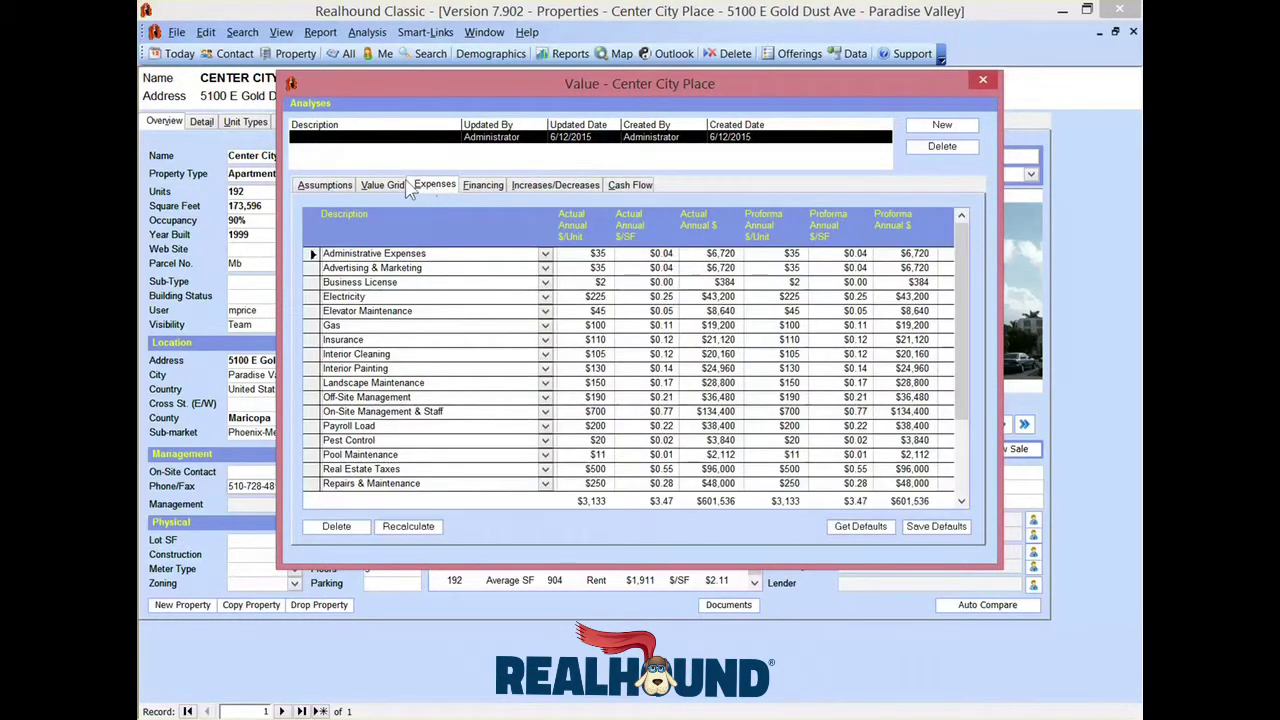
left_click(400, 186)
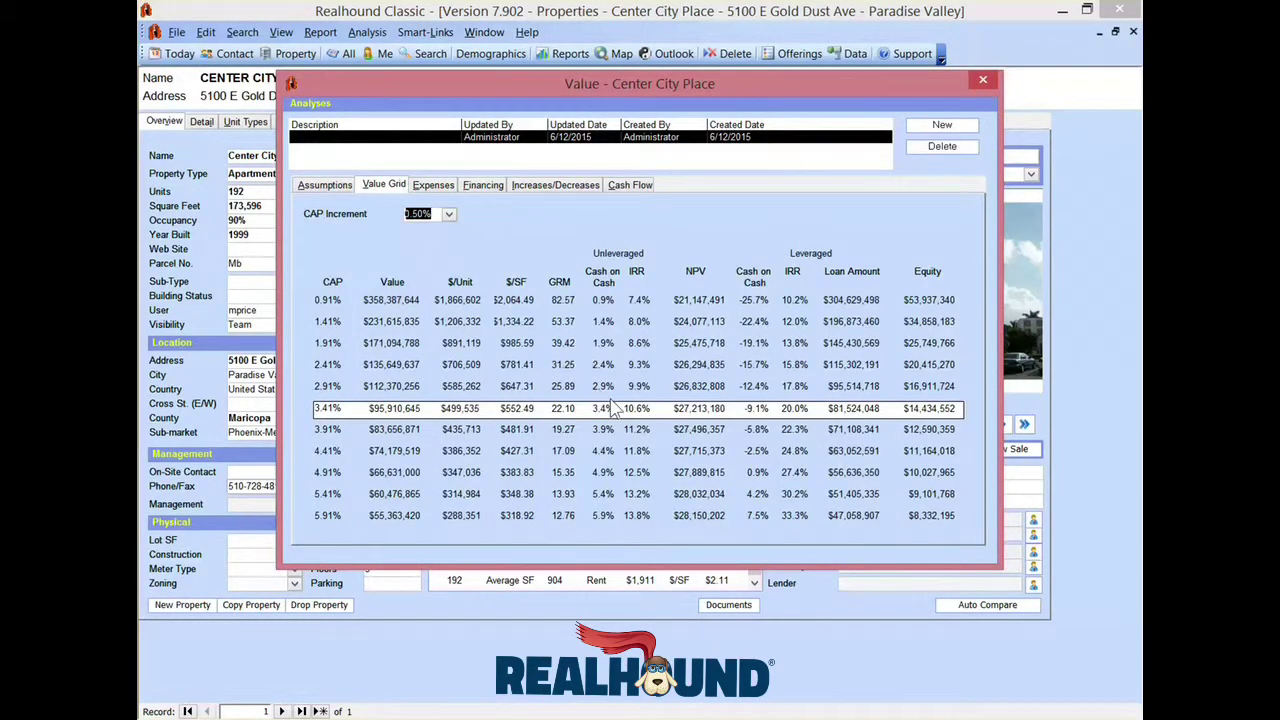